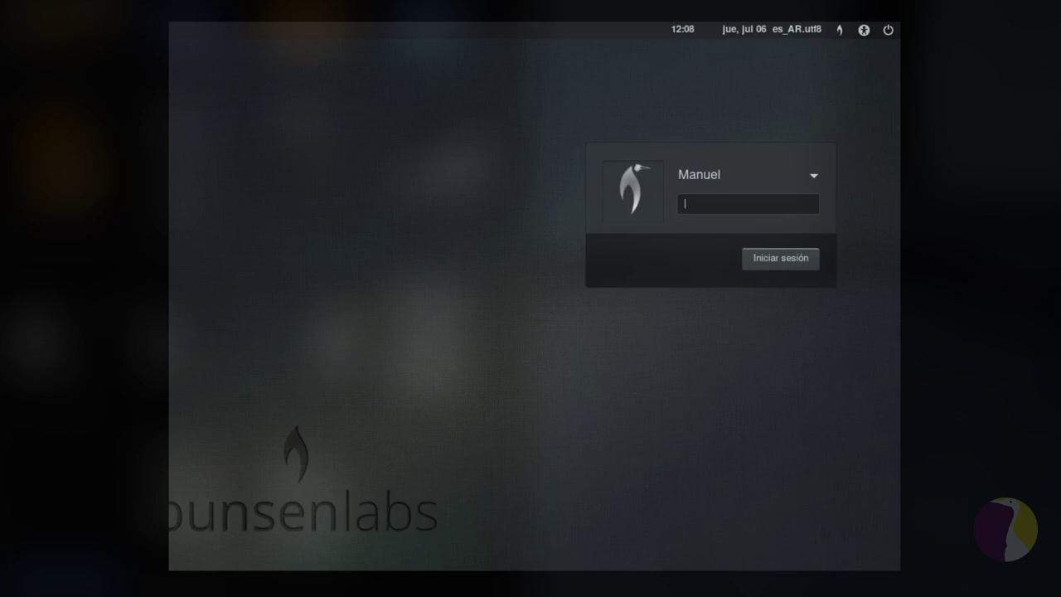
Log in to the desktop session with the account password.
type("••")
key("Return")
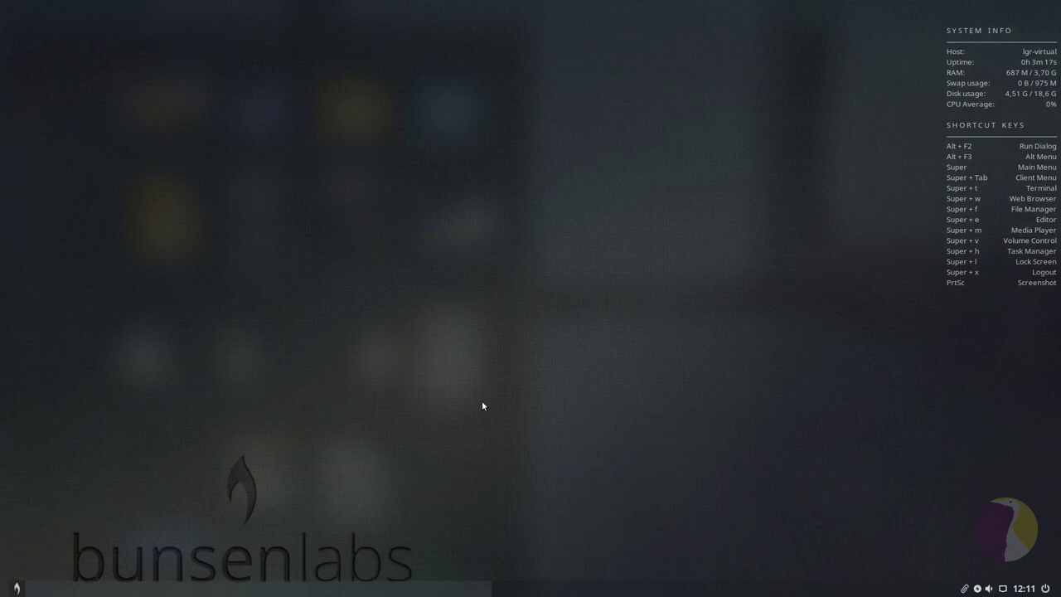
Find Synaptic Package Manager by searching for "synap", launch it and authenticate with the account password.
right_click(481, 400)
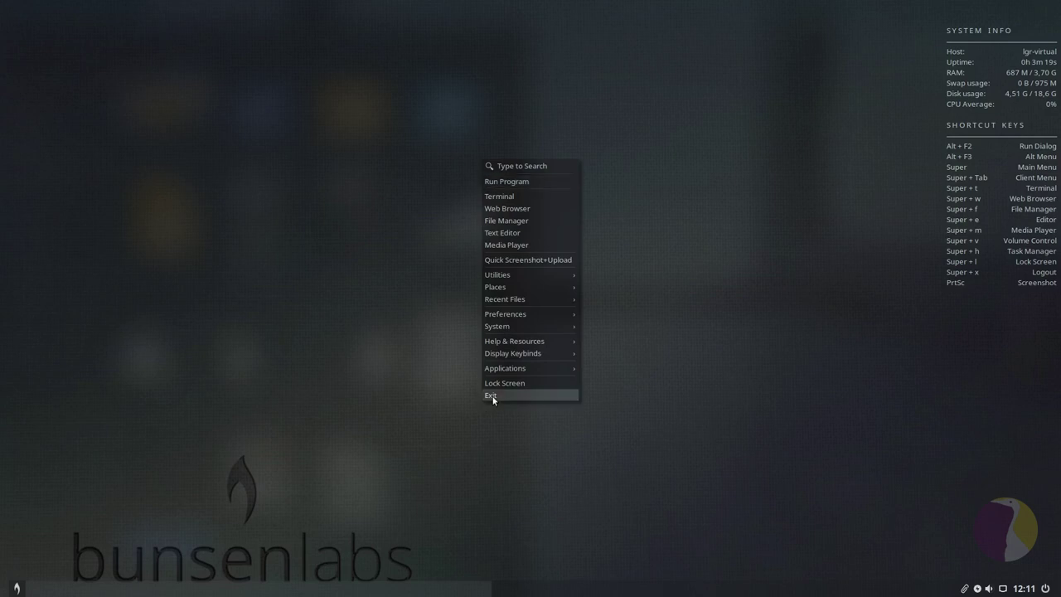
mouse_move(525, 317)
mouse_move(605, 303)
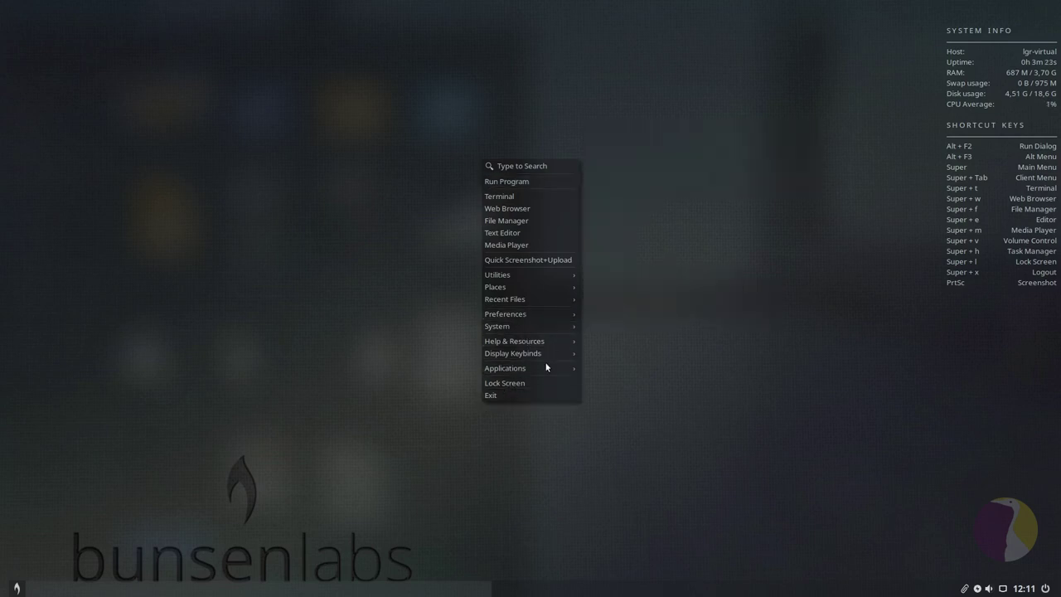
type("synap")
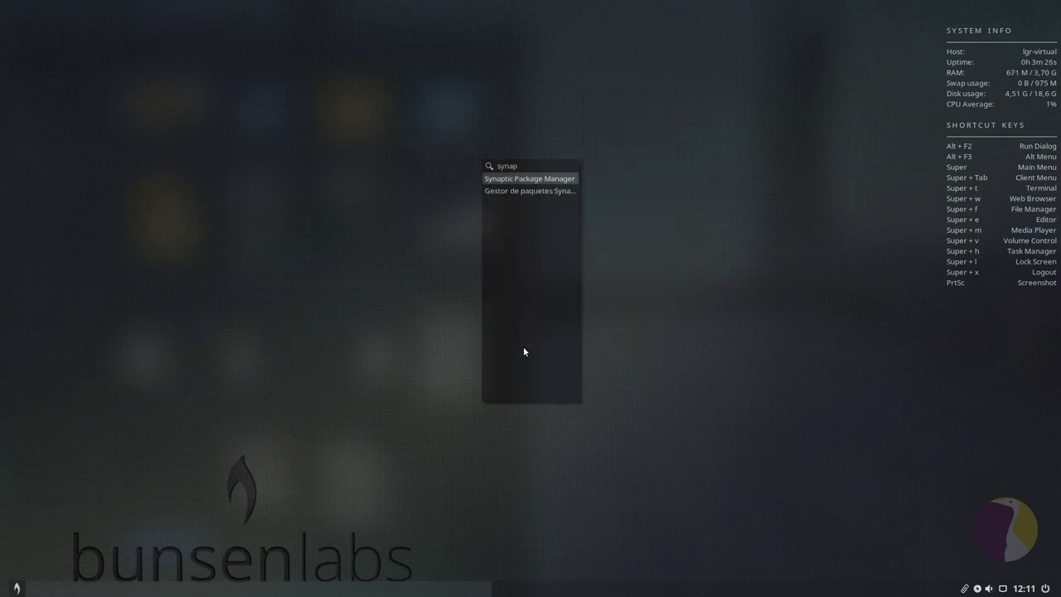
key("Return")
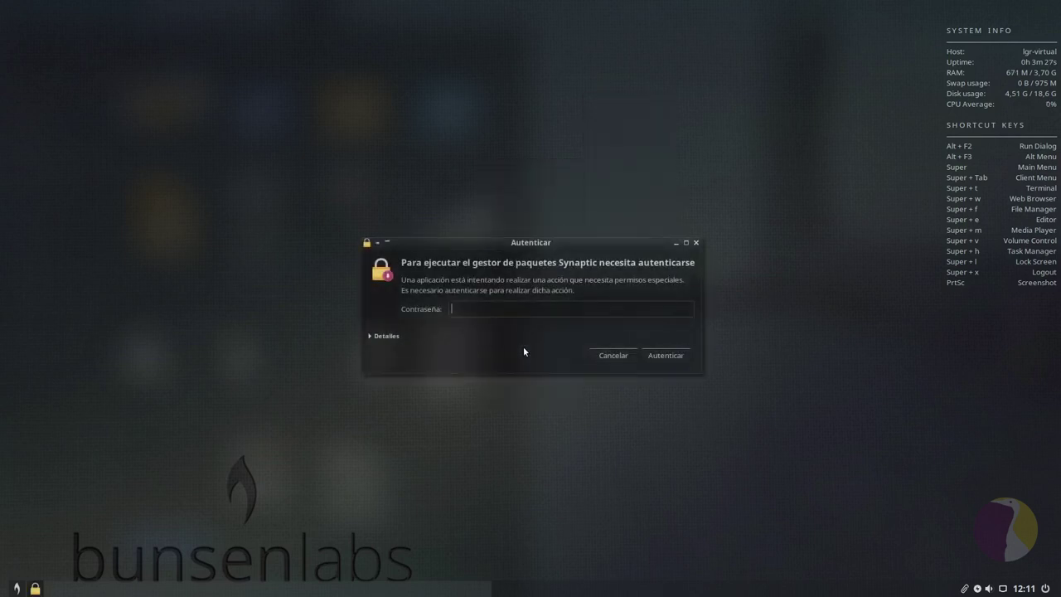
type("••")
key("Return")
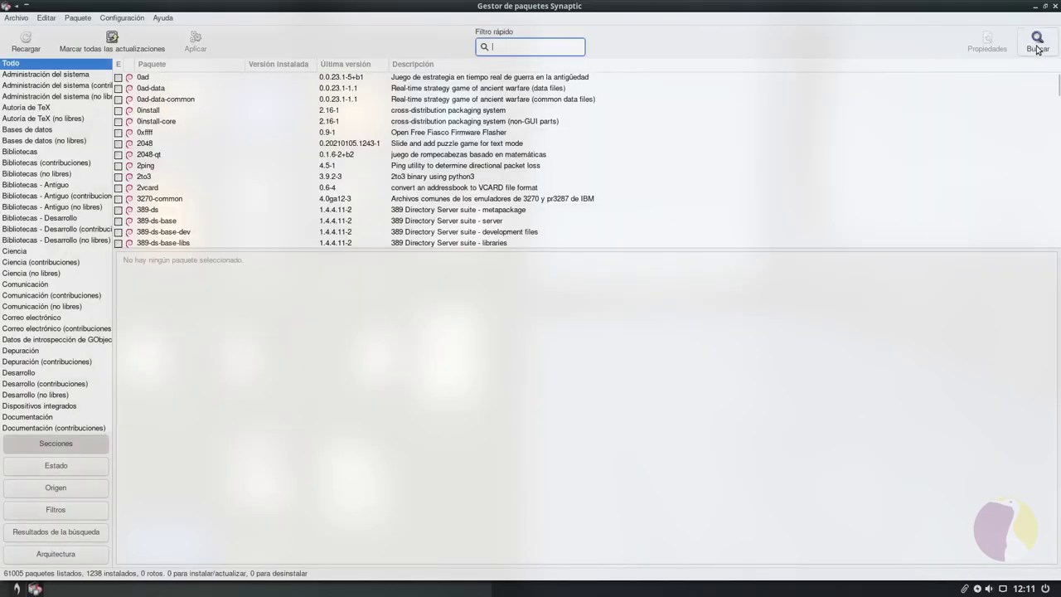
Search the packages for "drm" and sort the results by status so the installed ones come first.
left_click(1038, 49)
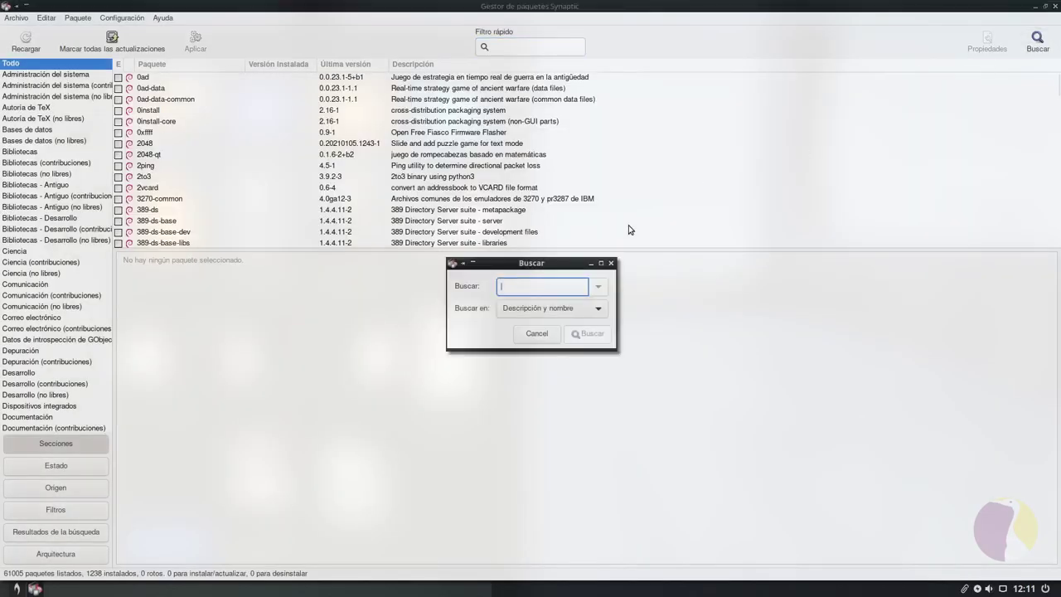
type("drm")
key("Return")
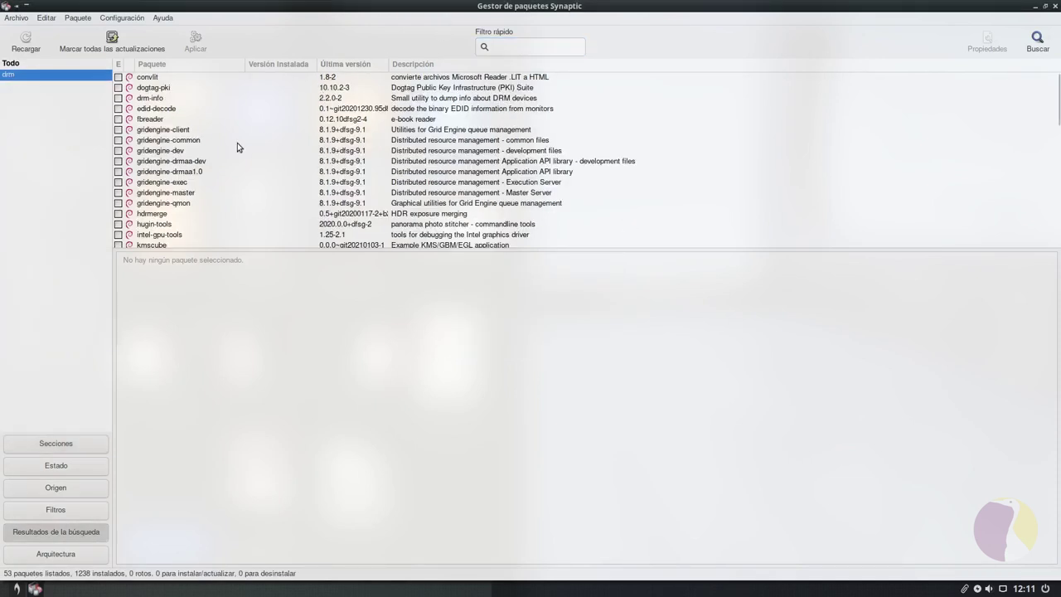
scroll(237, 147, "down", 5)
scroll(237, 141, "up", 6)
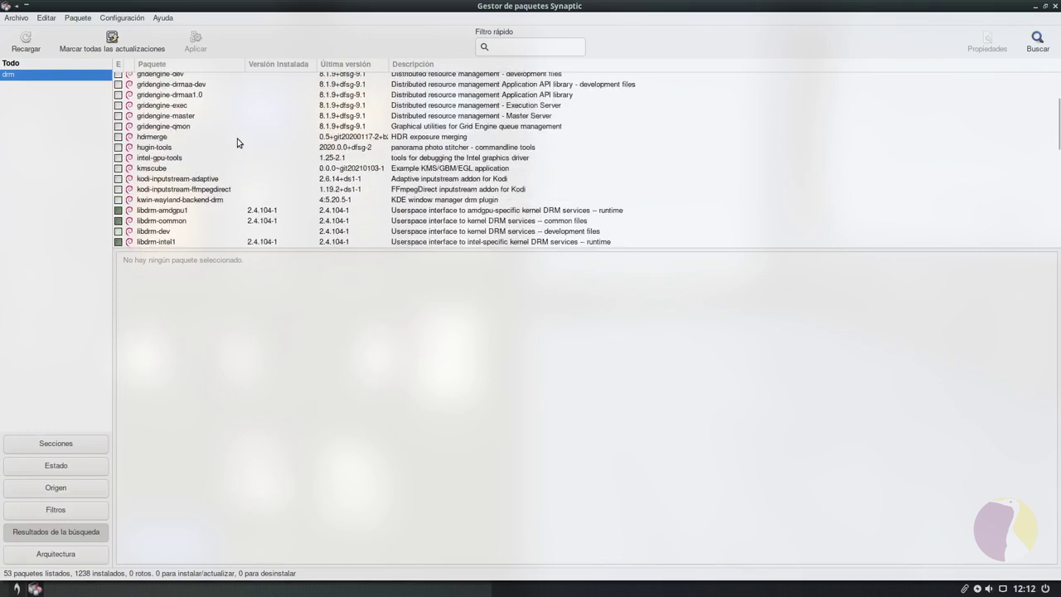
left_click(118, 65)
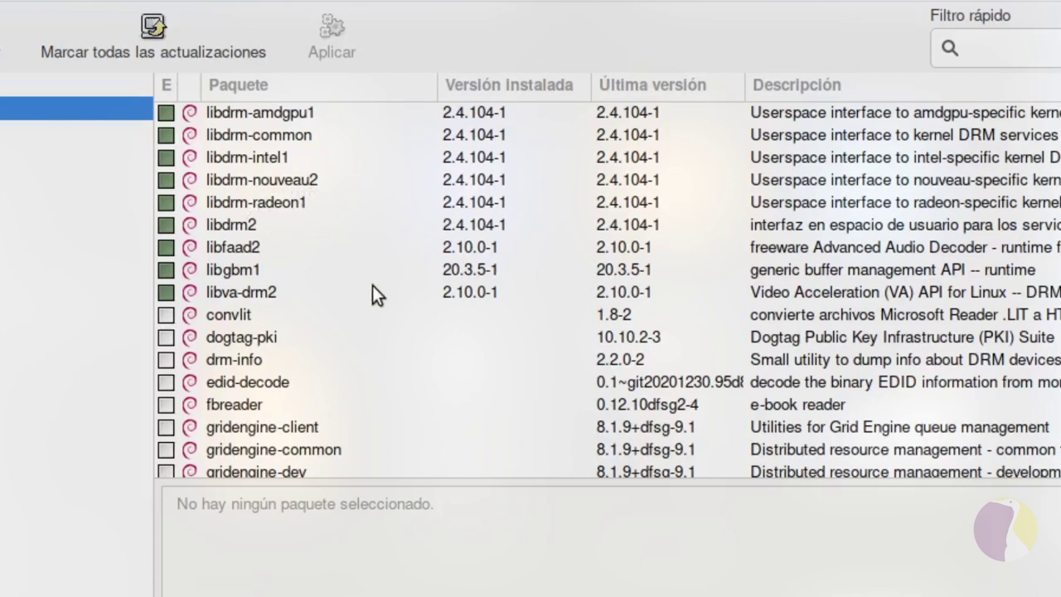
View the descriptions of the libdrm-intel1, fbreader and libva-drm2 packages.
left_click(295, 163)
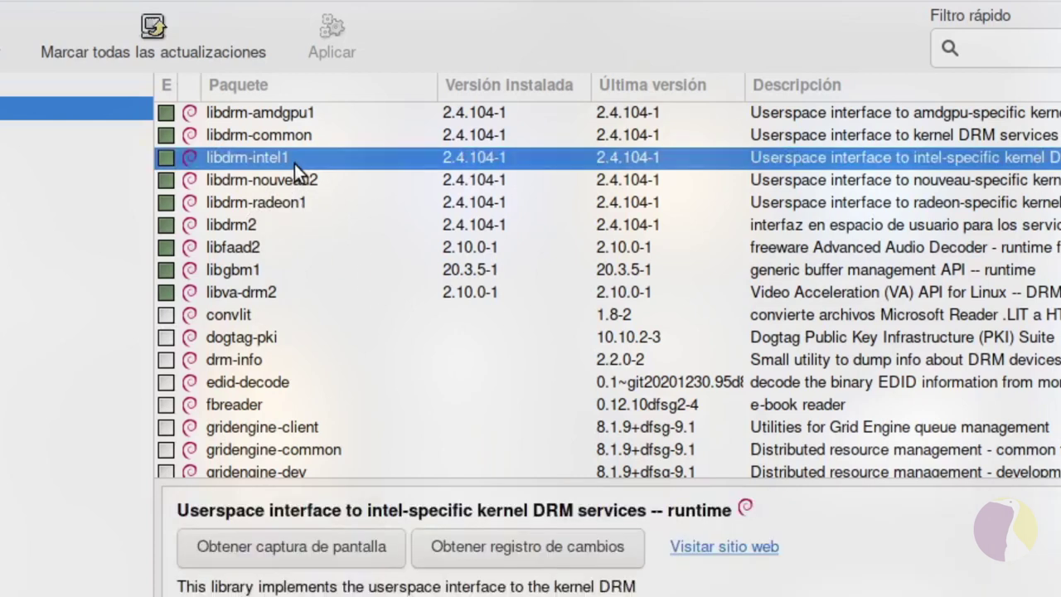
left_click(699, 404)
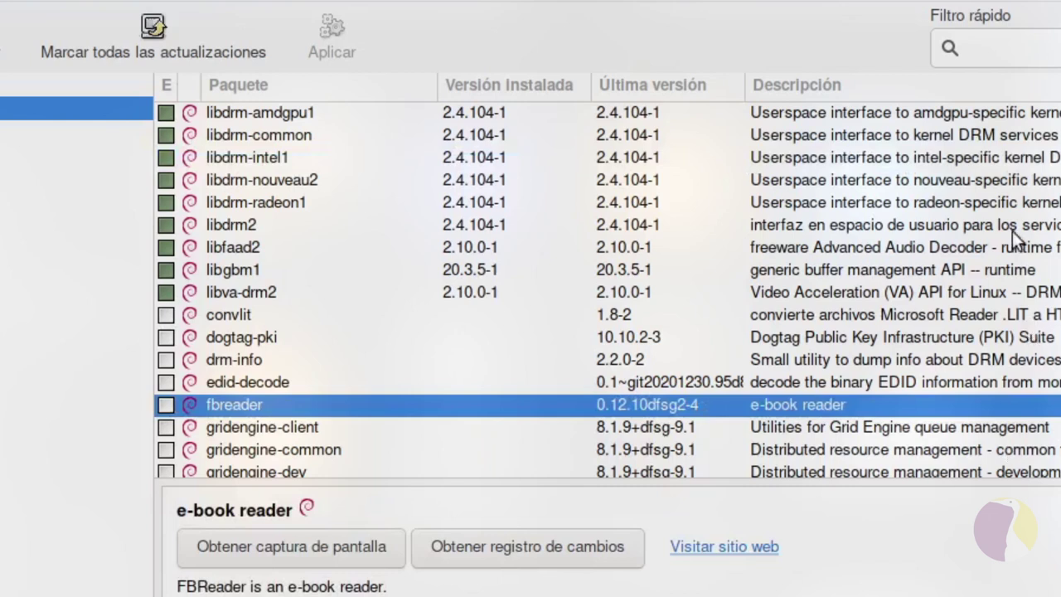
left_click(322, 296)
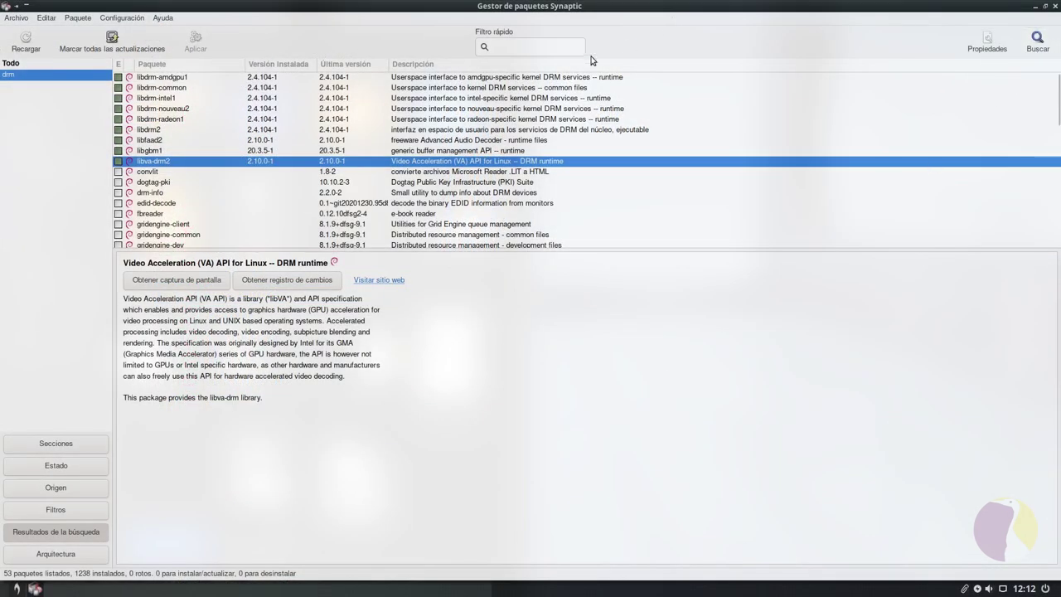
Search the packages for "v86d" and view the v86d package's description.
left_click(545, 46)
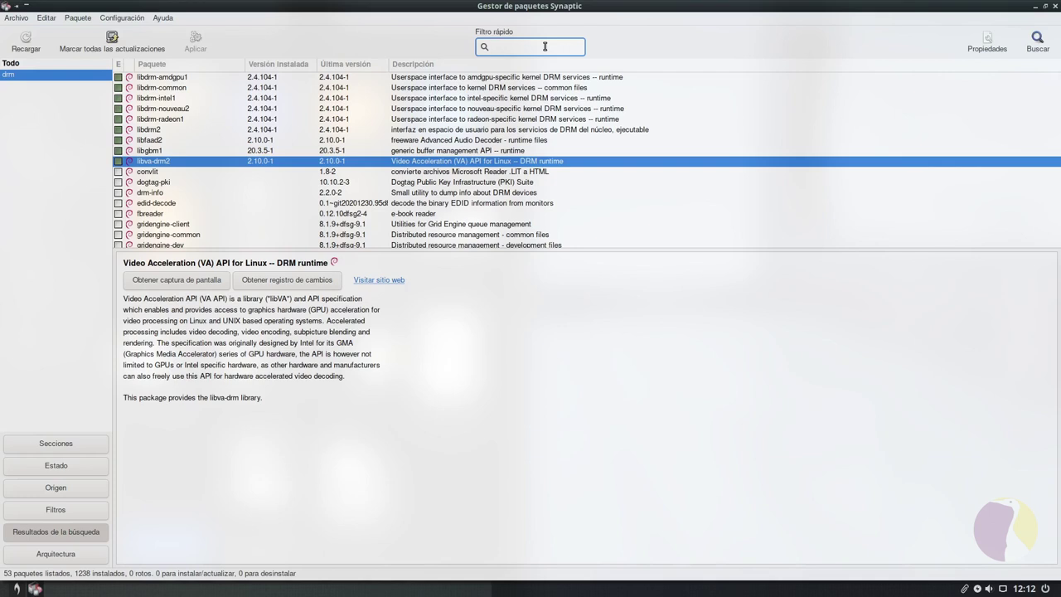
left_click(1037, 40)
type("v86d")
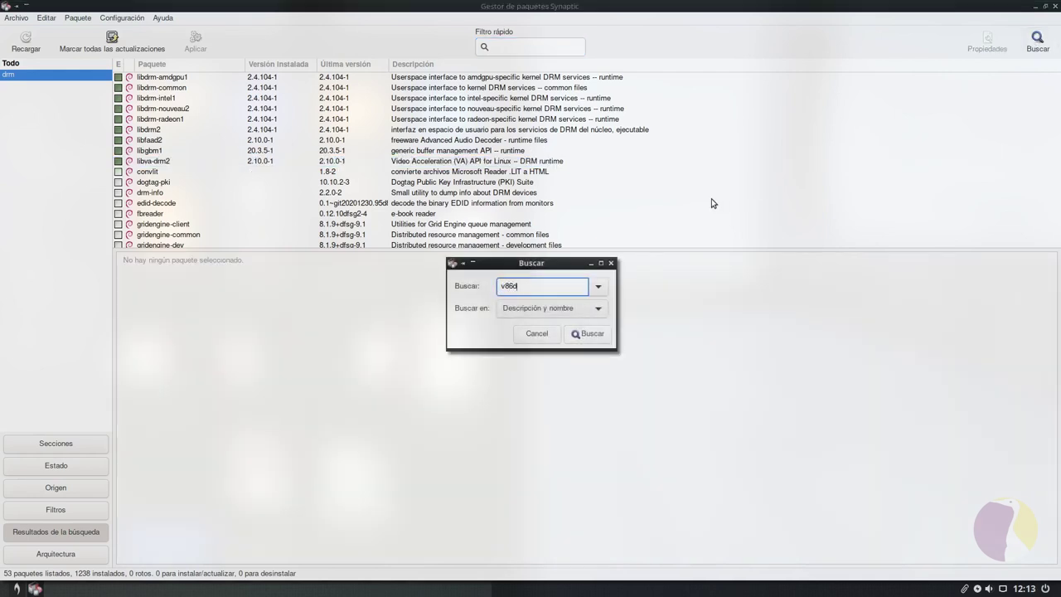
key("Return")
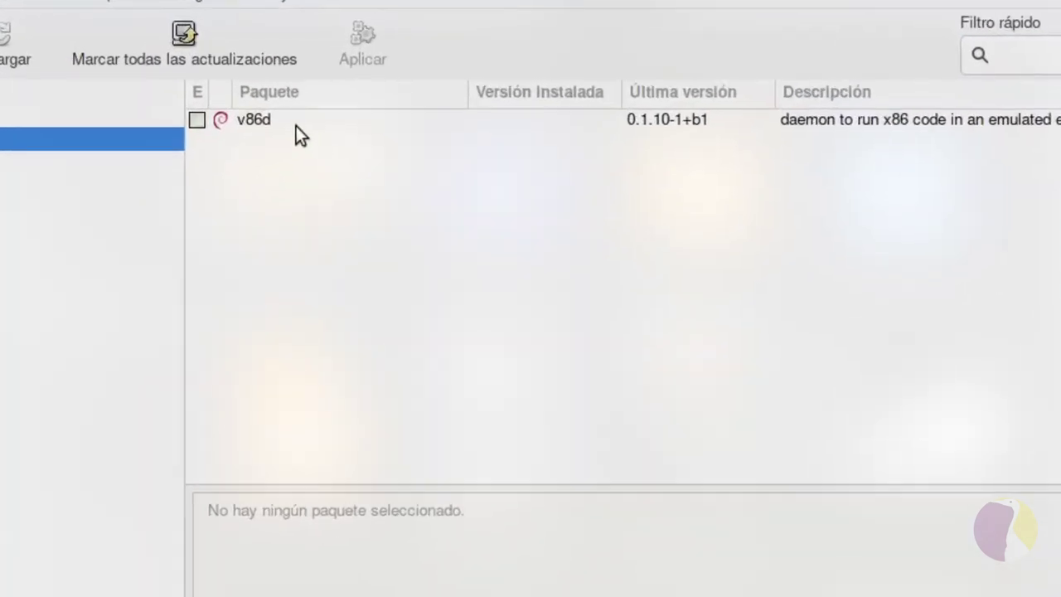
left_click(297, 124)
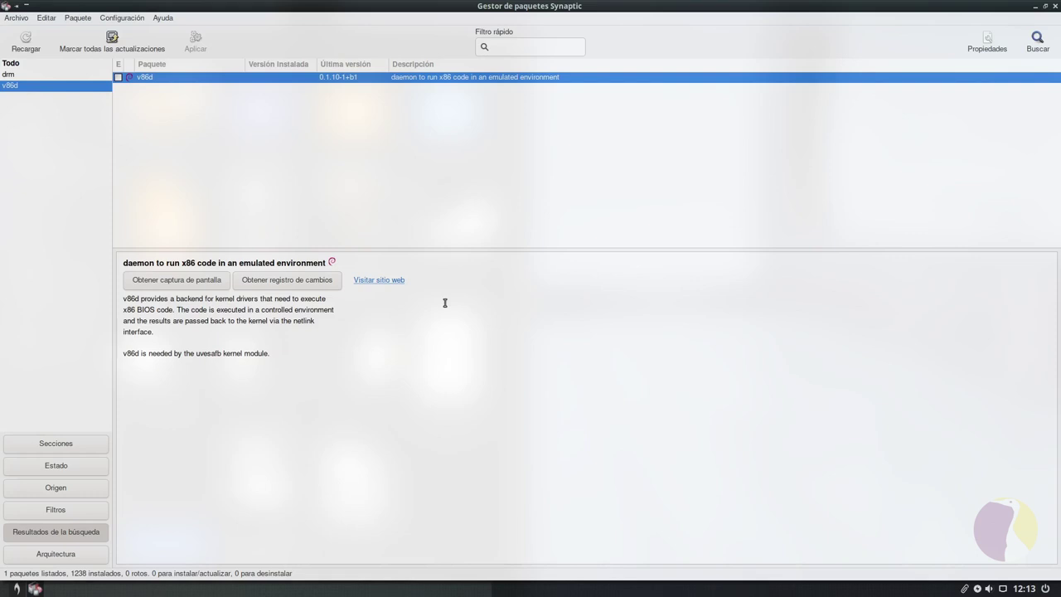
Search the packages for "plymouth" and mark the plymouth package for installation, including the required libplymouth5.
left_click(543, 46)
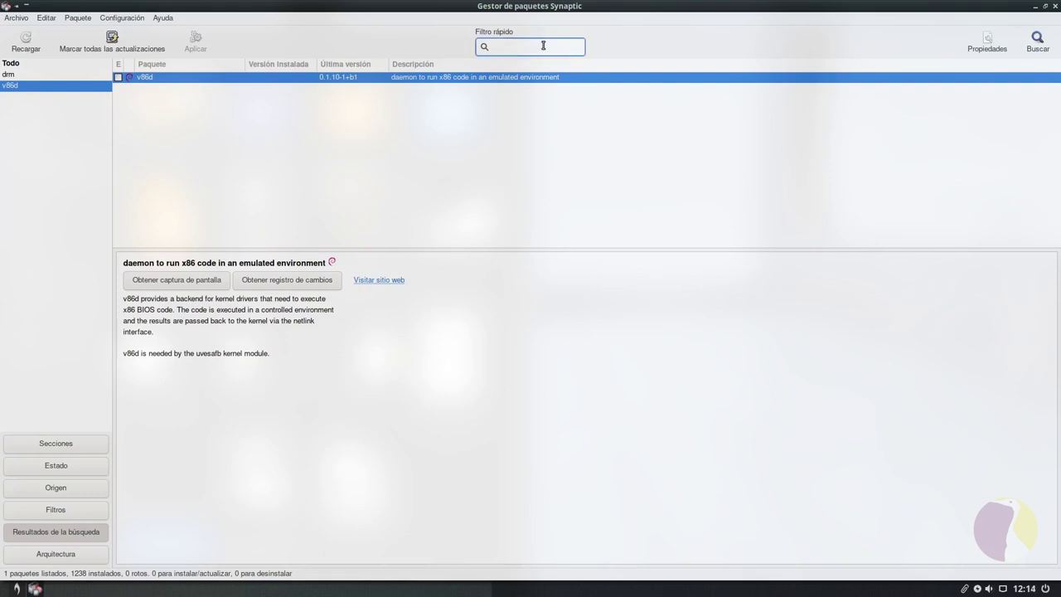
left_click(1046, 54)
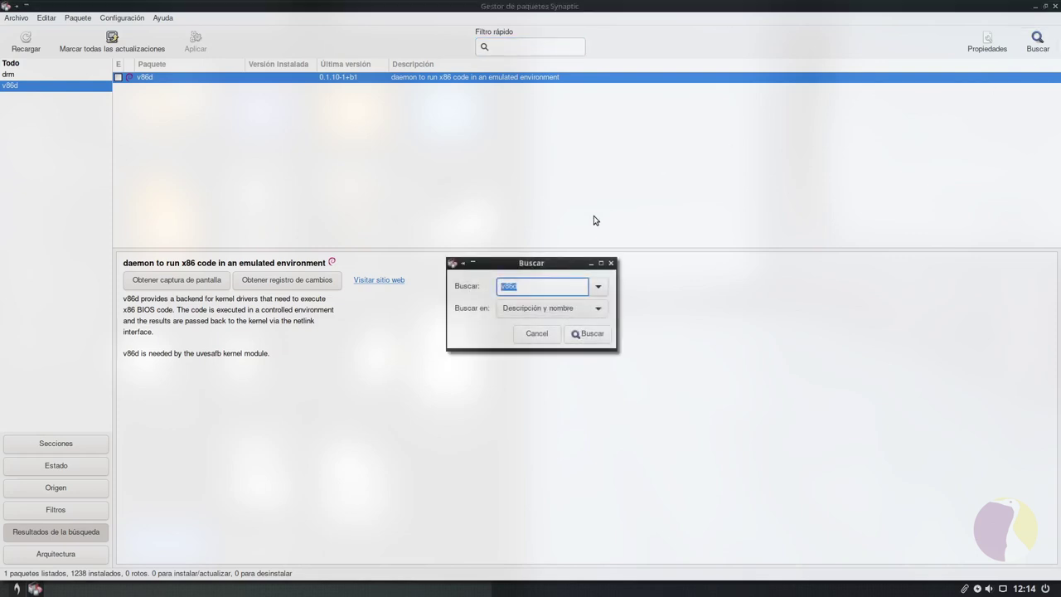
type("plymoouth")
key("BackSpace")
key("BackSpace")
key("BackSpace")
key("BackSpace")
type("uth")
key("Return")
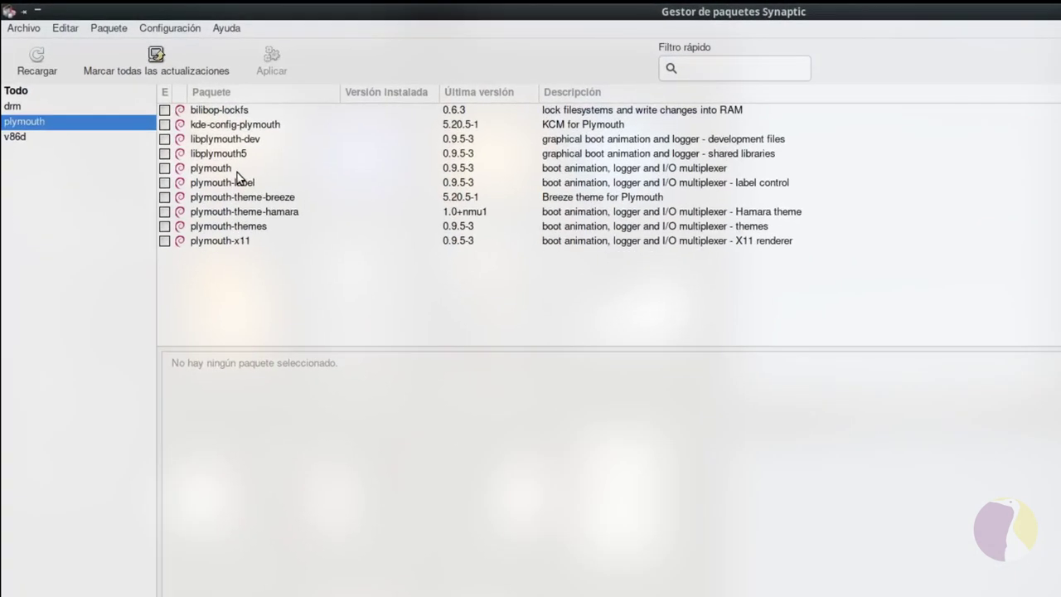
left_click(237, 170)
right_click(257, 171)
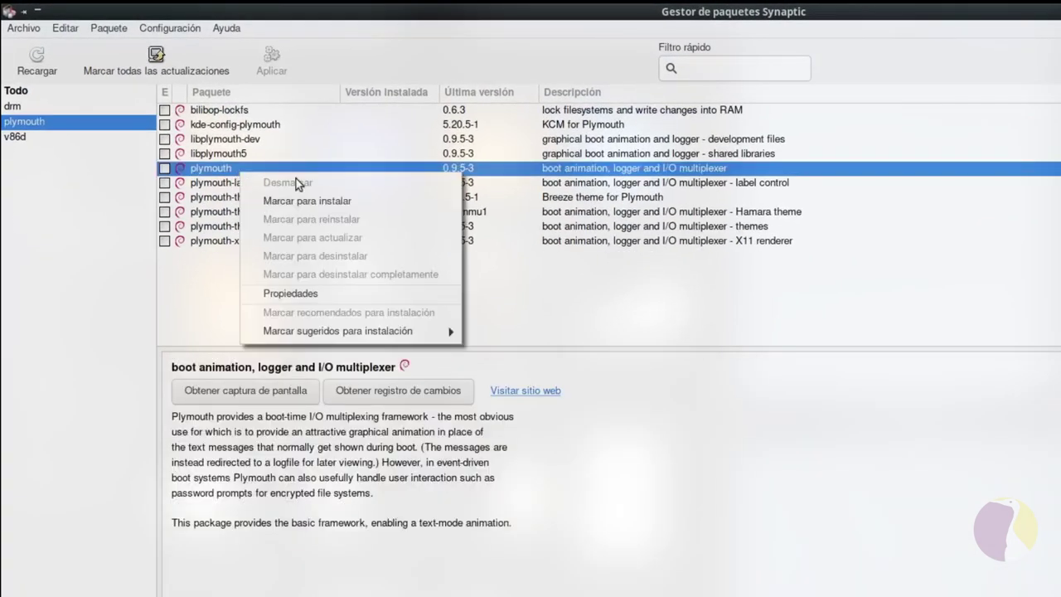
left_click(312, 198)
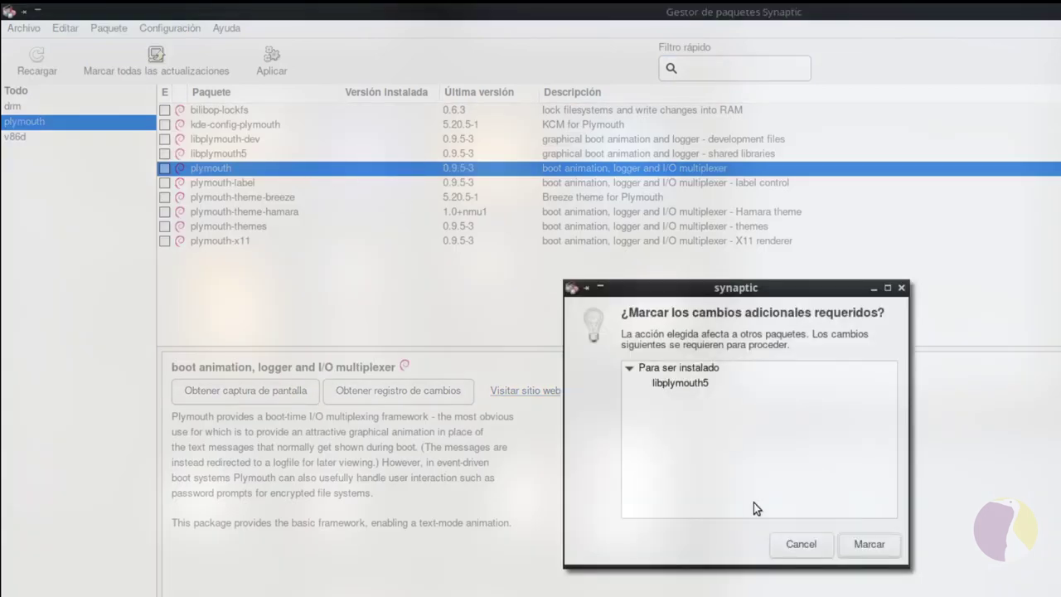
left_click(866, 551)
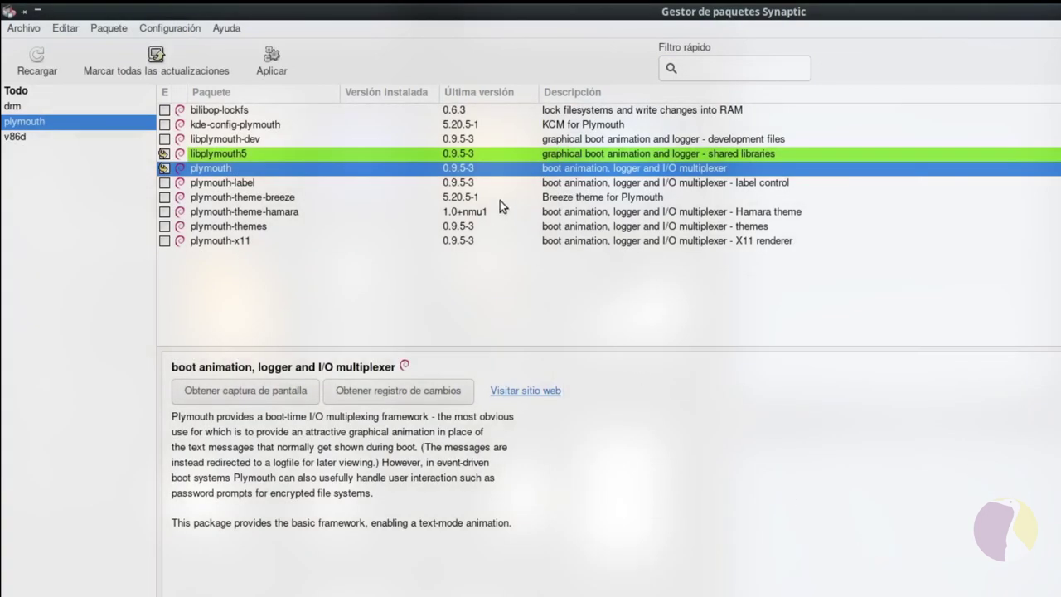
Mark plymouth-themes for installation, including the required fonts-dejavu-core and plymouth-label packages.
left_click(240, 227)
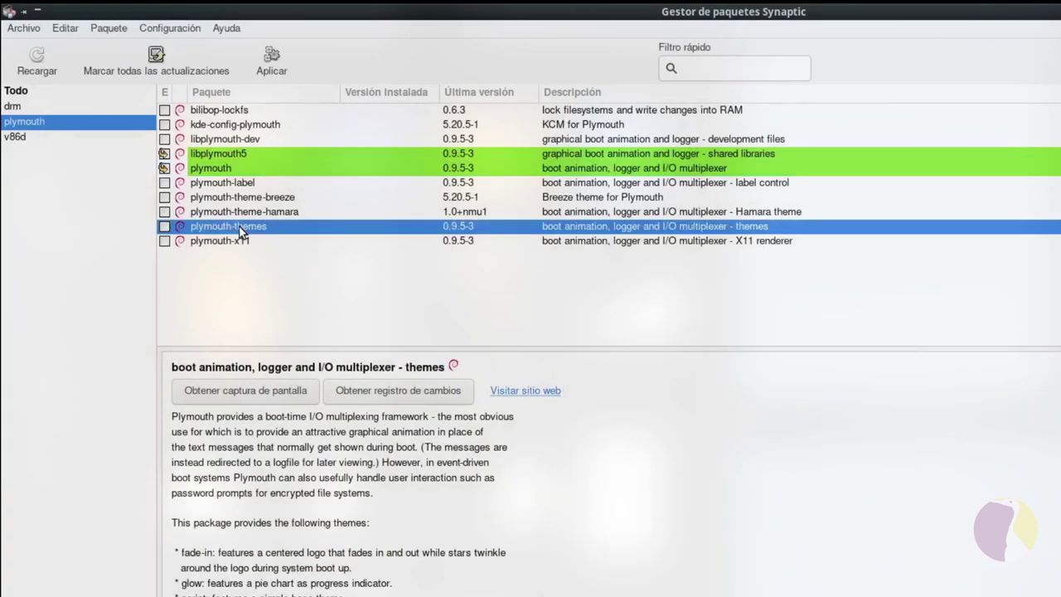
right_click(239, 227)
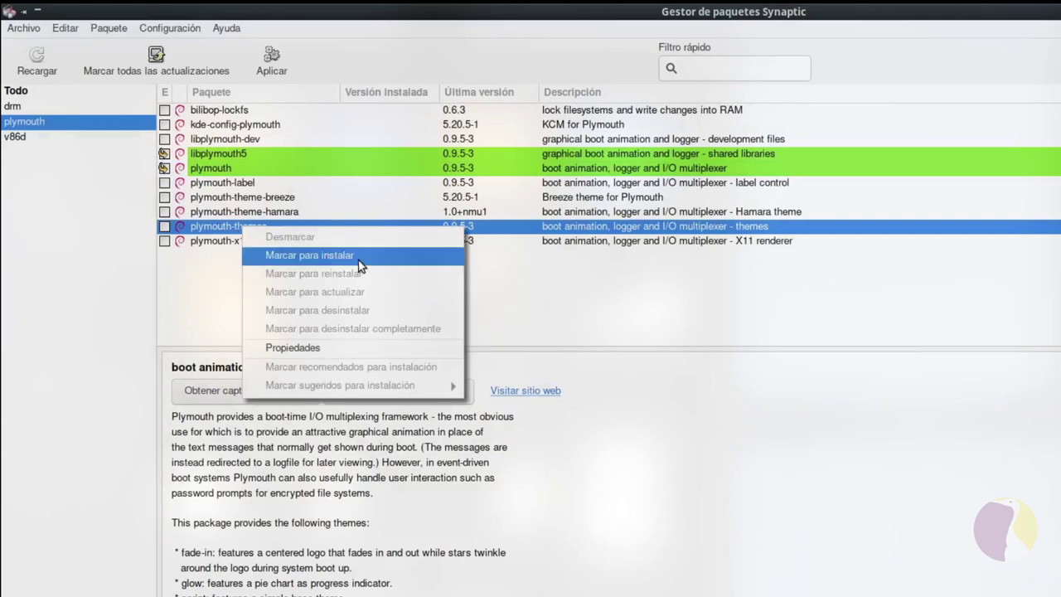
left_click(359, 257)
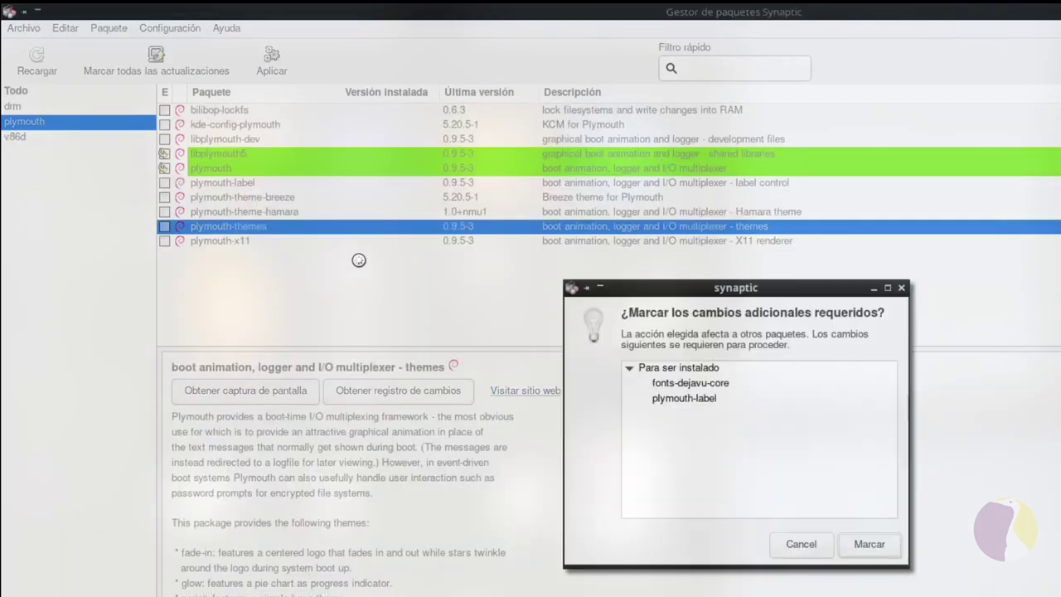
left_click(868, 544)
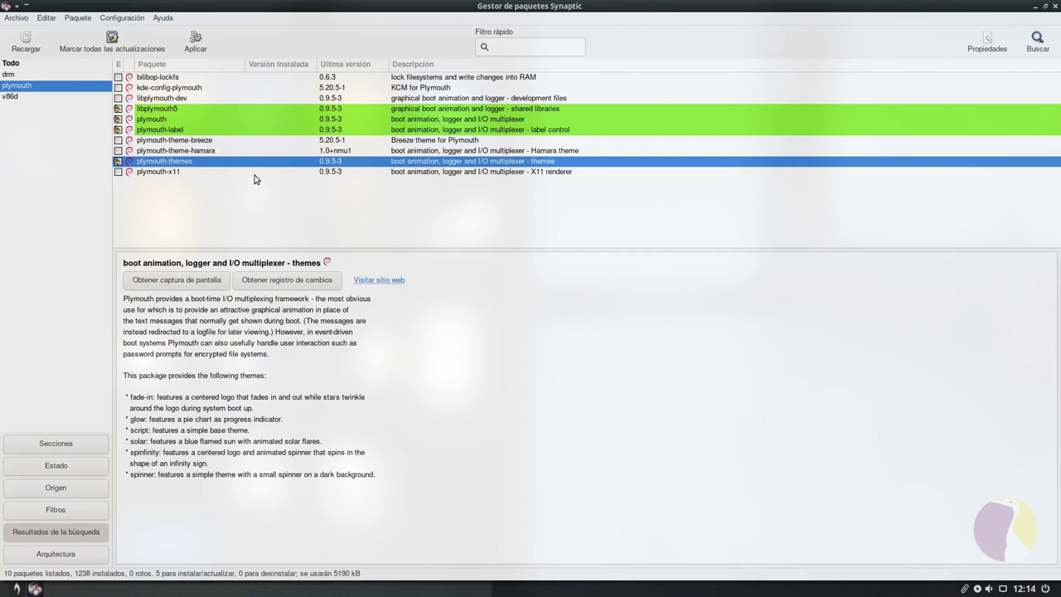
Apply the marked installations and set the progress dialog to close automatically after the changes succeed.
left_click(197, 52)
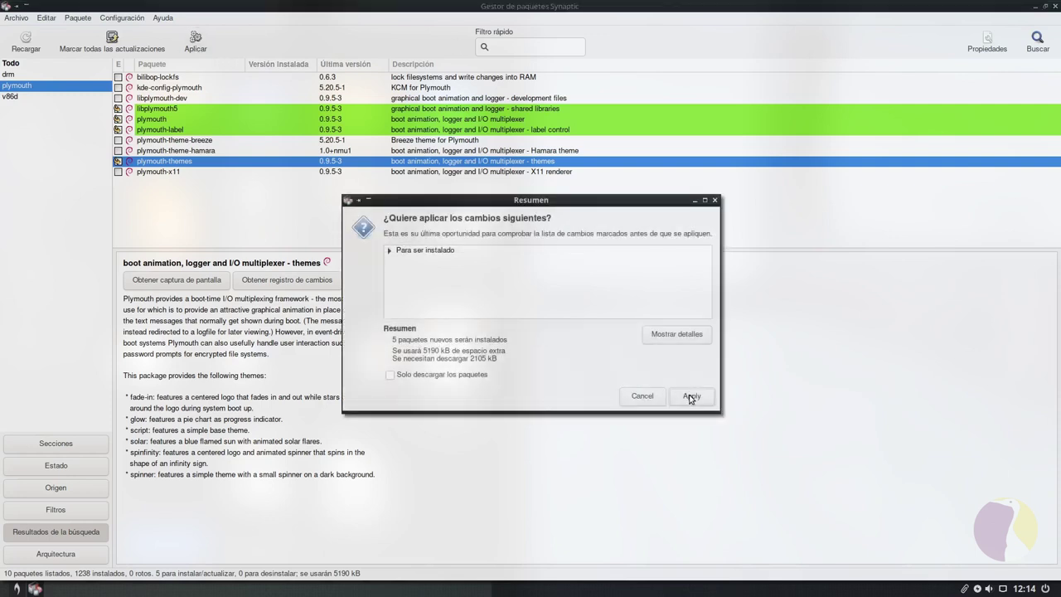
left_click(689, 396)
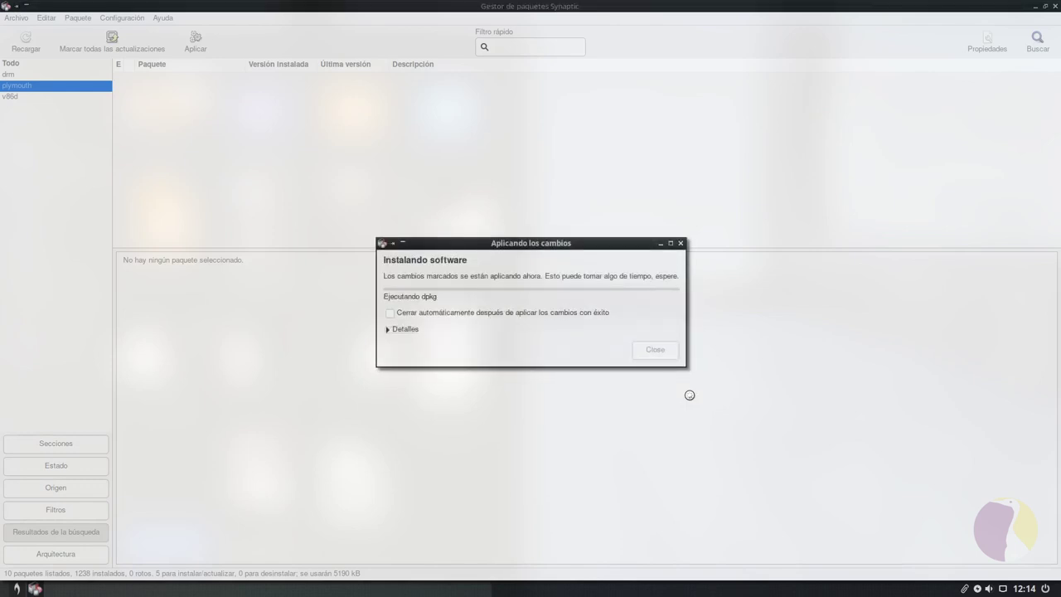
left_click(543, 313)
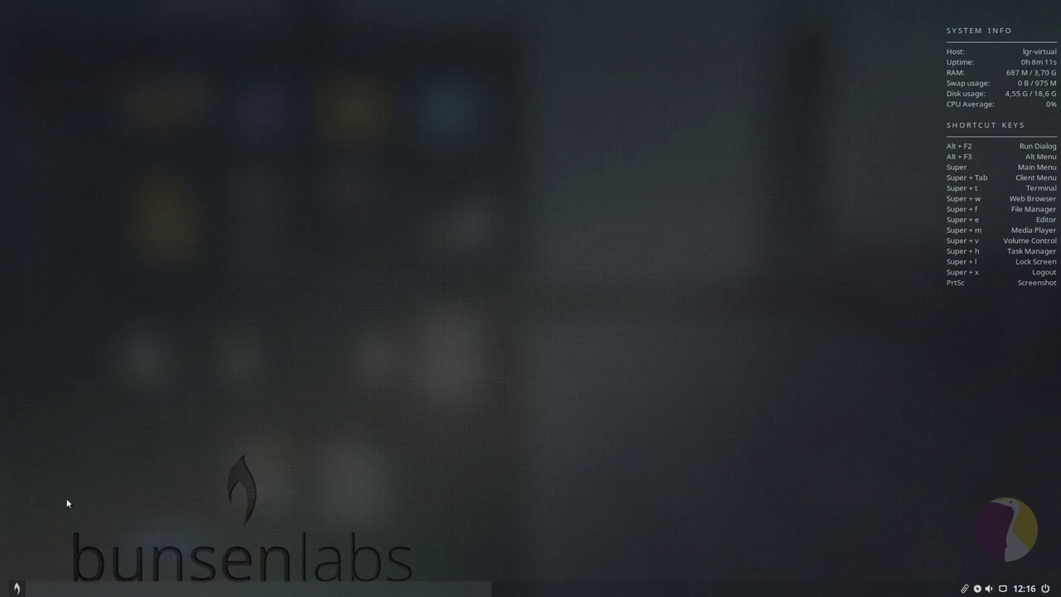
Open /etc/default/grub in nano with sudo from a new terminal, entering the account password for authorization.
left_click(16, 589)
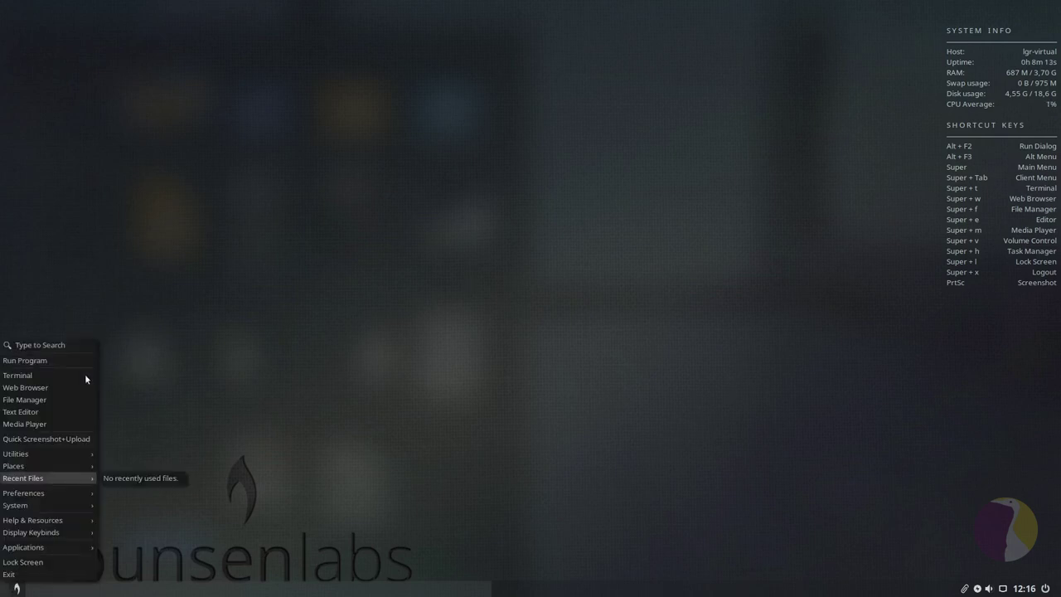
left_click(57, 377)
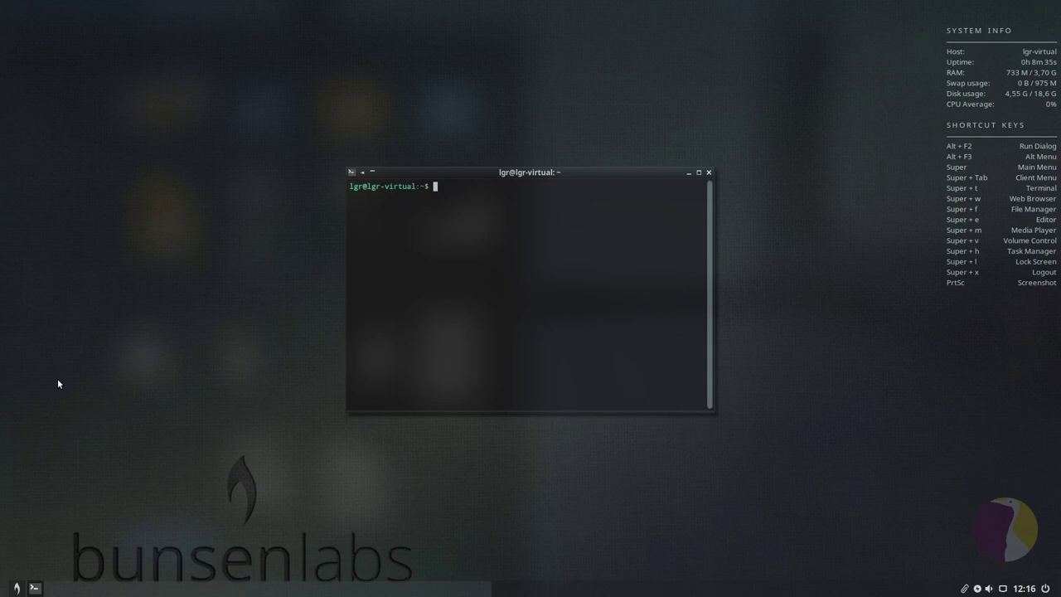
type("su")
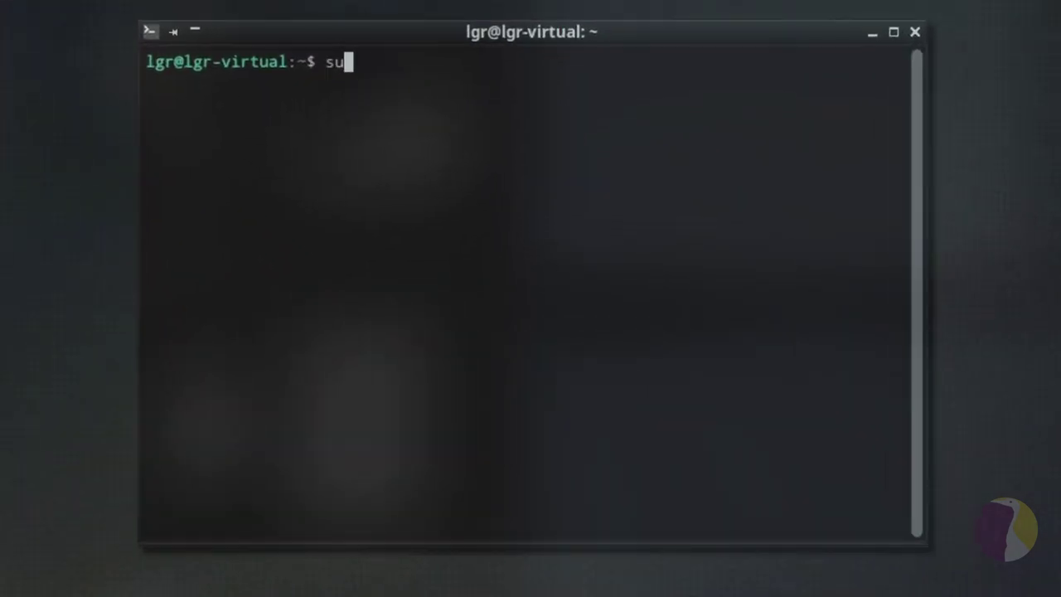
type("do nano ")
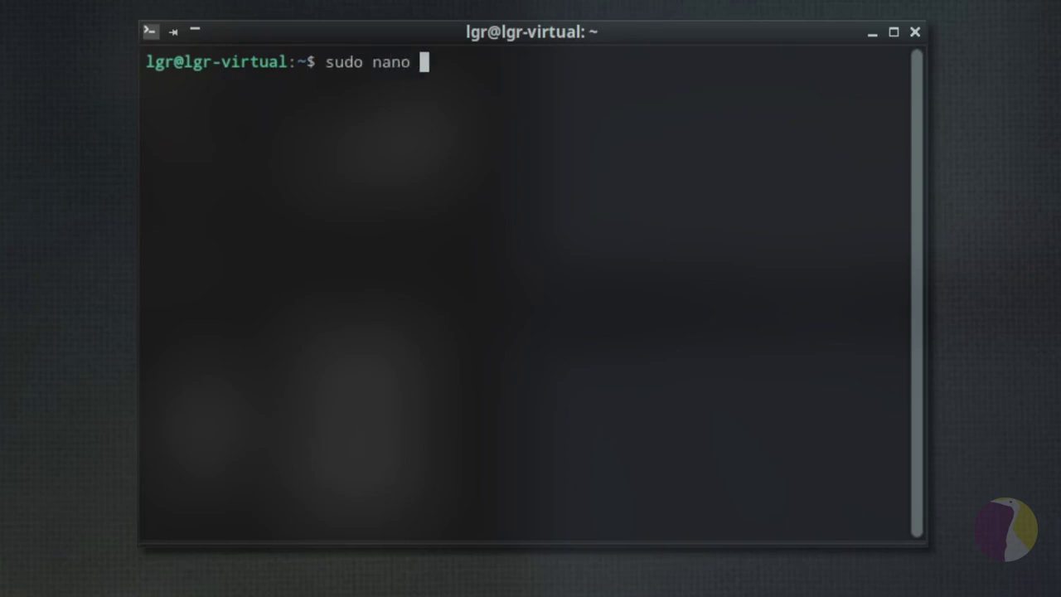
type("/etc/")
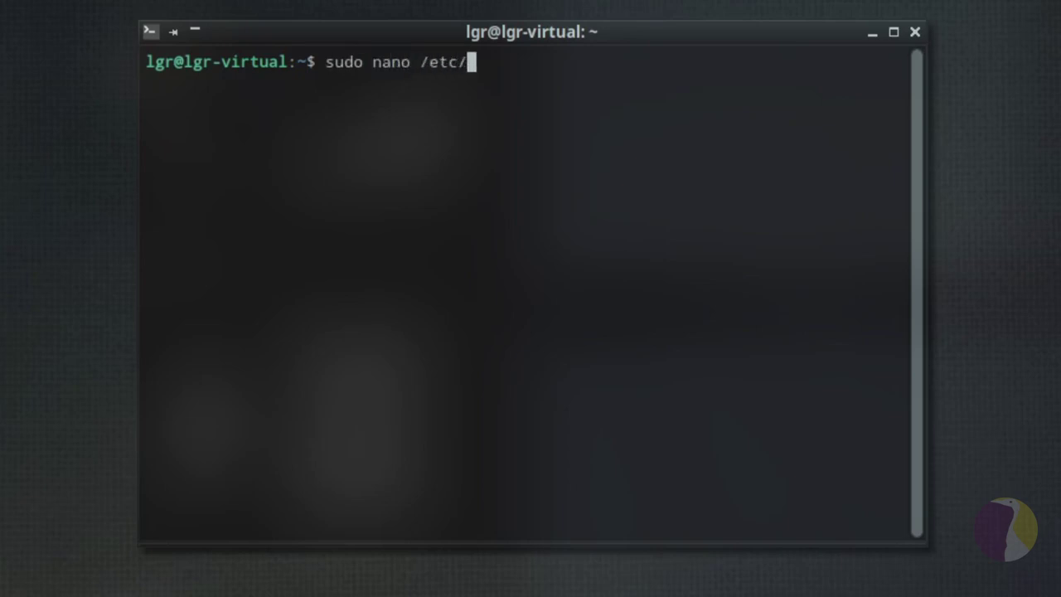
type("default/")
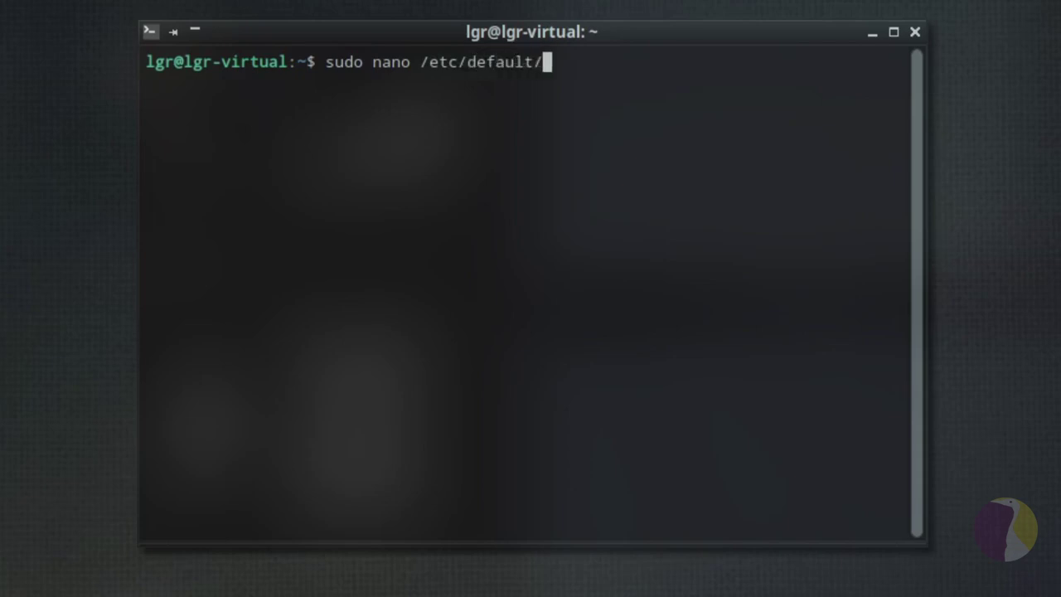
type("grub")
key("Return")
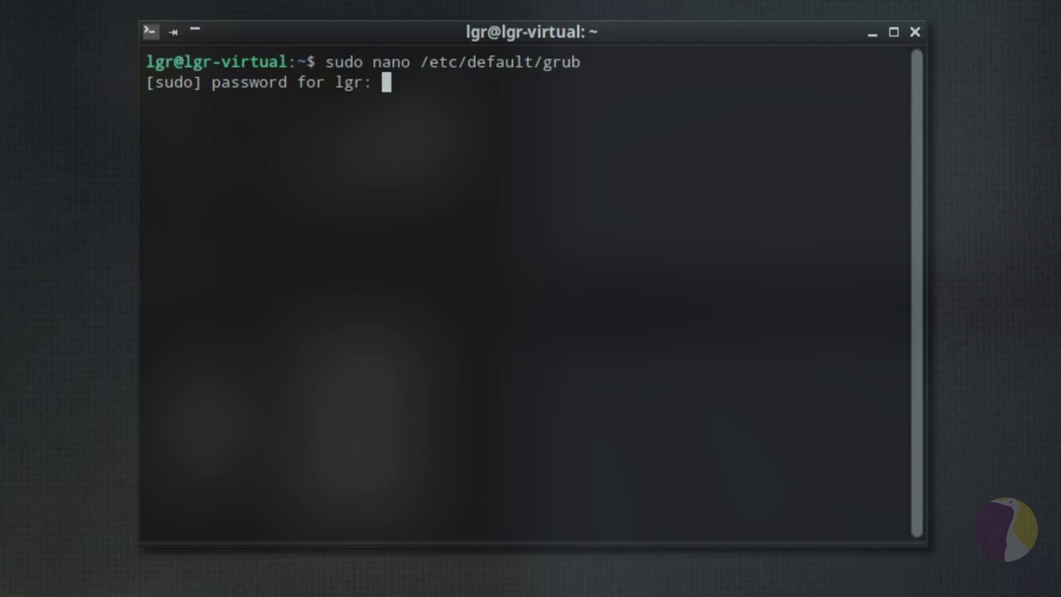
key("Return")
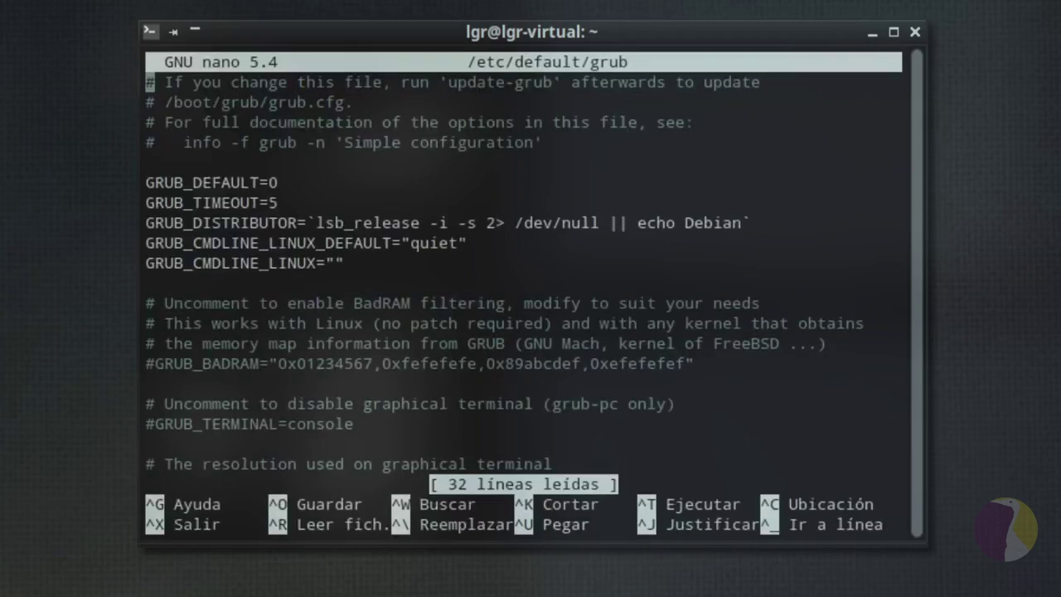
Add the splash option after quiet inside the quotes of the GRUB_CMDLINE_LINUX_DEFAULT line.
key("Down")
key("Down")
key("Down")
key("Down")
key("Down")
key("Down")
key("Down")
key("Down")
key("Right")
key("Right")
key("Right")
key("Right")
key("Right")
key("Right")
key("Right")
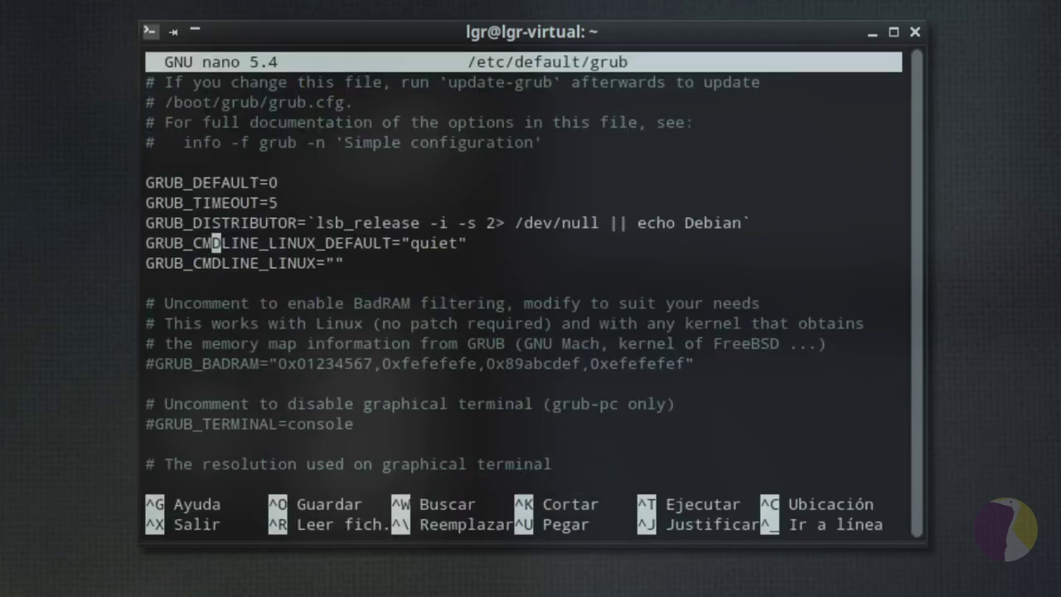
key("Left")
key("Left")
key("Left")
key("Left")
key("Left")
key("Left")
key("Right")
key("Right")
key("Right")
key("Right")
key("Right")
key("Right")
key("Right")
key("Right")
key("Right")
key("Right")
key("Right")
key("Right")
key("Right")
key("Right")
key("Right")
key("Right")
key("Right")
key("Right")
key("Right")
key("Right")
key("Right")
key("Right")
key("Right")
key("Right")
key("Right")
key("Right")
key("Right")
key("Right")
key("Right")
key("Right")
key("Right")
key("Right")
key("Right")
type("splash")
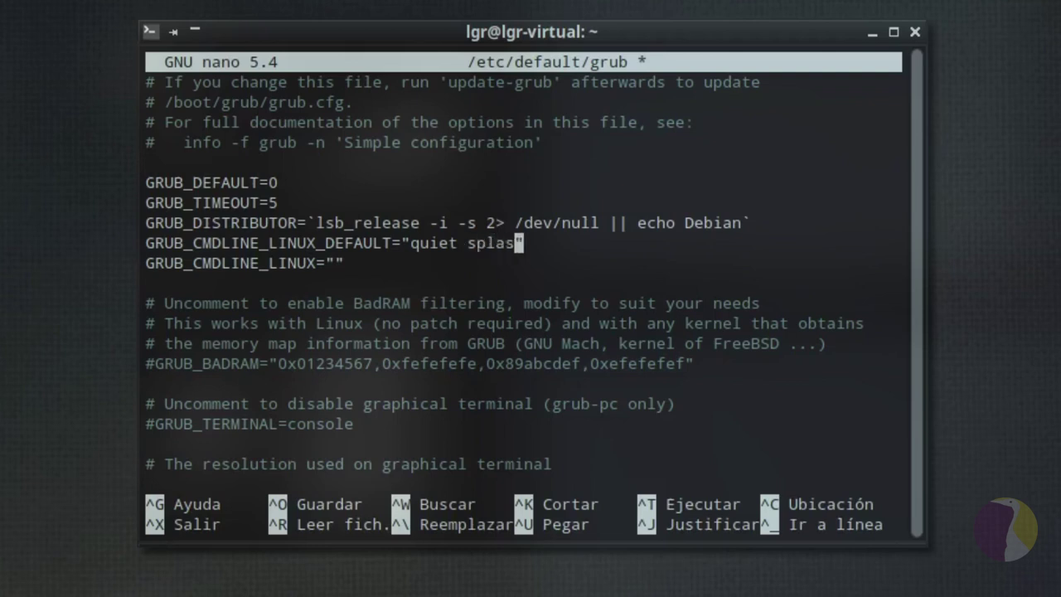
Examine the remaining options in the GRUB configuration file down to its last line.
key("Right")
key("Down")
key("Down")
key("Down")
key("Down")
key("Down")
key("Down")
key("Down")
key("Down")
key("Down")
key("Down")
key("Down")
key("Down")
key("Down")
key("Down")
key("Down")
key("Down")
key("Down")
key("Down")
key("Down")
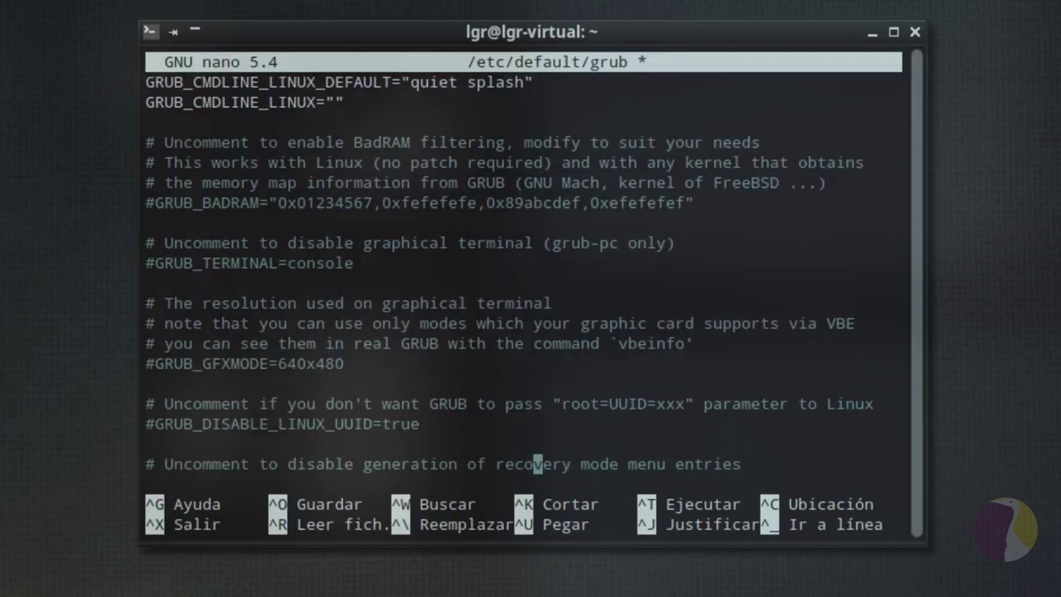
key("Down")
key("Down")
key("Down")
key("Down")
key("Down")
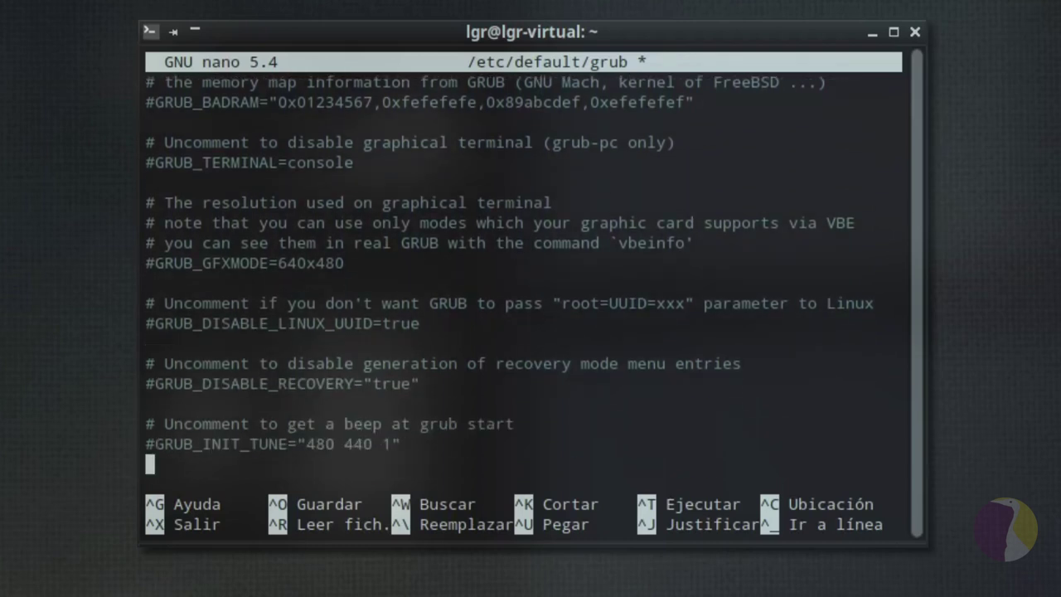
Uncomment the GRUB_GFXMODE line by removing the # in front of it, enabling the graphical terminal resolution setting.
key("Up")
key("Up")
key("Up")
key("Up")
key("Up")
key("Up")
key("Up")
key("Up")
key("Up")
key("Up")
key("Left")
key("Left")
key("Left")
key("Left")
key("Left")
key("Left")
key("Left")
key("Left")
key("Left")
key("Left")
key("Left")
key("Left")
key("Left")
key("Left")
key("Left")
key("Left")
key("Left")
key("Left")
key("Left")
key("Left")
key("Left")
key("Right")
key("Right")
key("Right")
key("Right")
key("Right")
key("Right")
key("Right")
key("Right")
key("Right")
key("Right")
key("Right")
key("Right")
key("Right")
key("Right")
key("Right")
key("Right")
key("Right")
key("Right")
key("Right")
key("Right")
key("Right")
key("Right")
key("Right")
key("Up")
key("Up")
key("Up")
key("Up")
key("Down")
key("Down")
key("Down")
key("Down")
key("Left")
key("Left")
key("Left")
key("Left")
key("Left")
key("Left")
key("Left")
key("Left")
key("Left")
key("Left")
key("Left")
key("Left")
key("Left")
key("Left")
key("Left")
key("Left")
key("Left")
key("Left")
key("Left")
key("Left")
key("Left")
key("Delete")
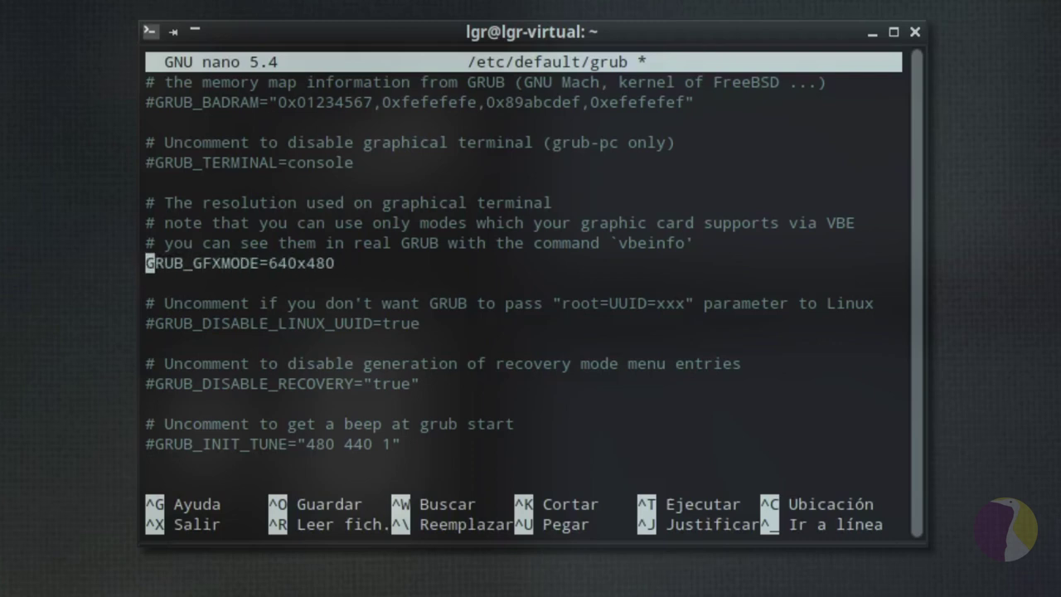
Place the text cursor within the width value of the resolution on the GRUB_GFXMODE line for editing.
key("Right")
key("Right")
key("Right")
key("Right")
key("Right")
key("Right")
key("Right")
key("Right")
key("Right")
key("Right")
key("Right")
key("Right")
key("Right")
key("Right")
key("Right")
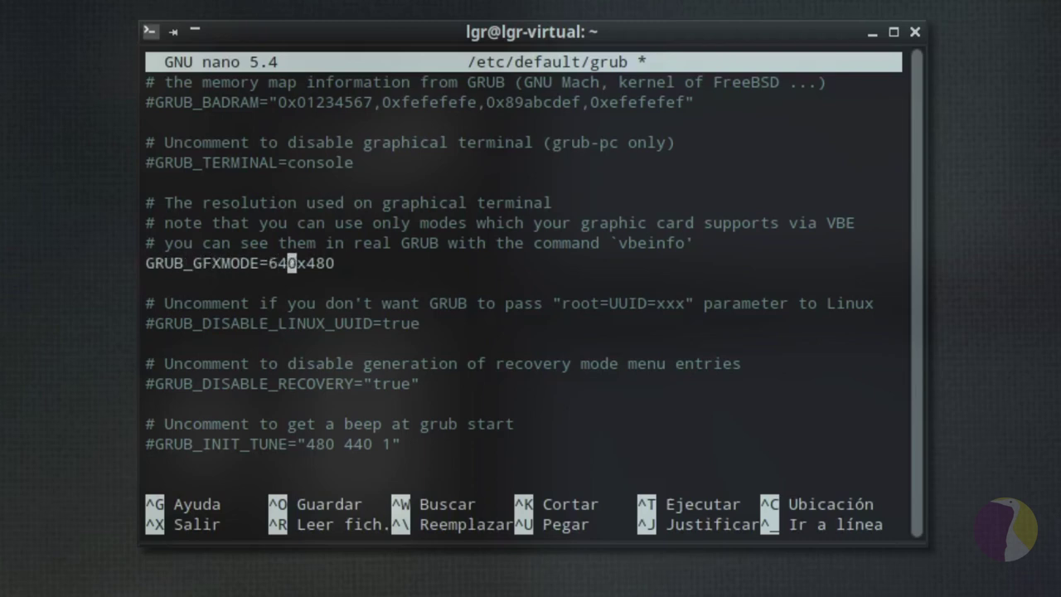